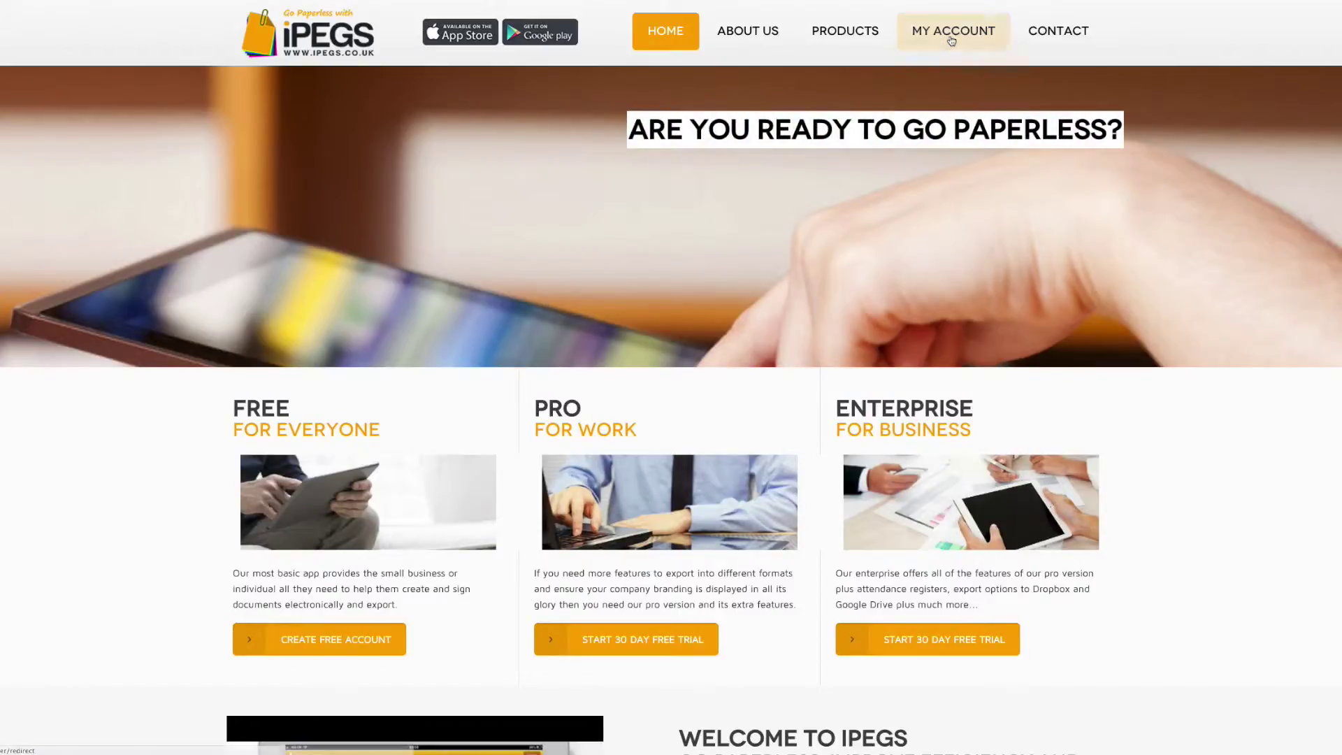
# Log in to iPEGS with the demo account's email and password
pyautogui.click(951, 40)
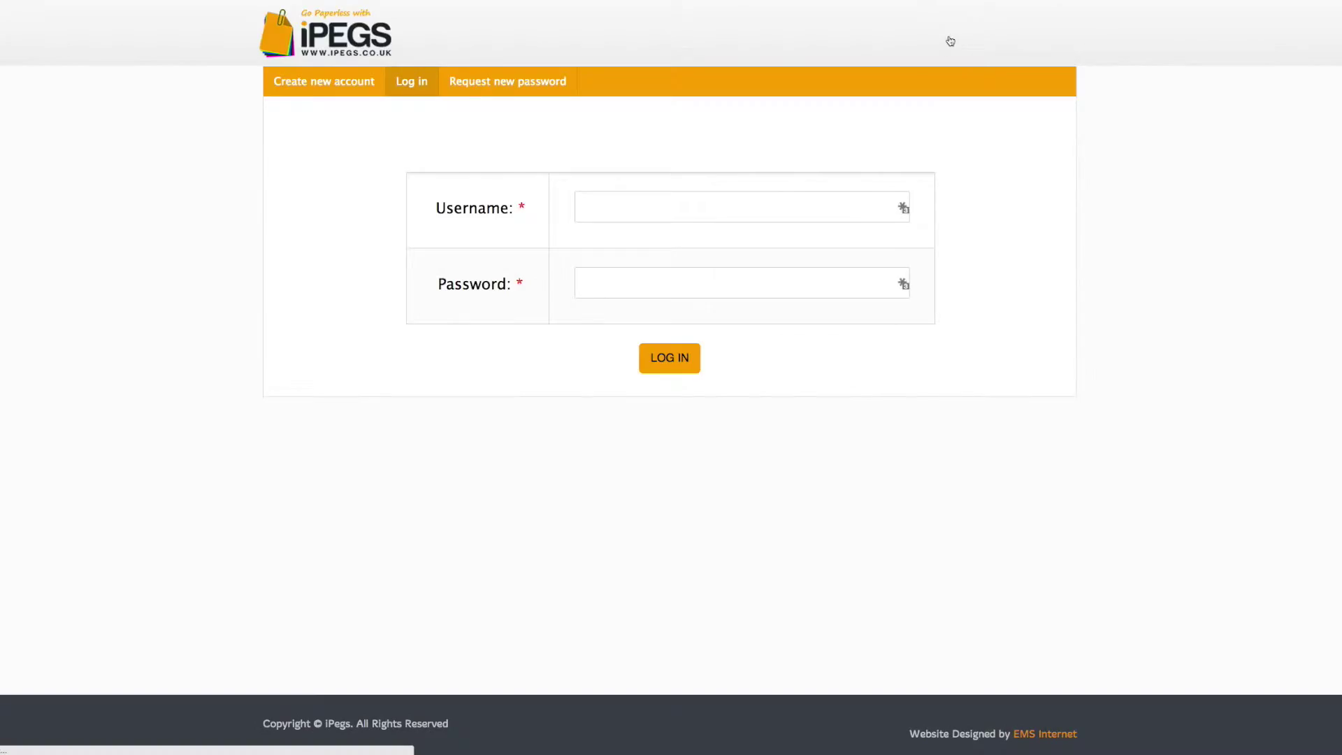
pyautogui.click(803, 205)
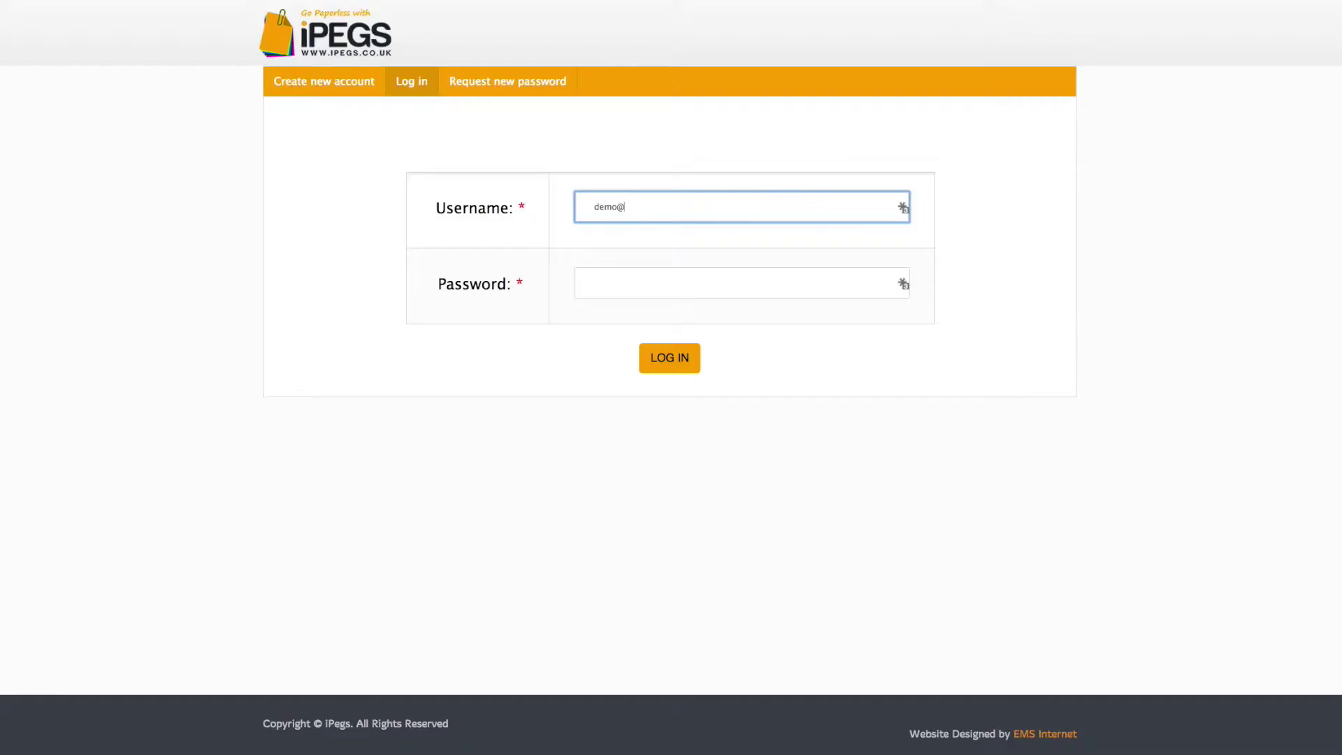
pyautogui.press('Tab')
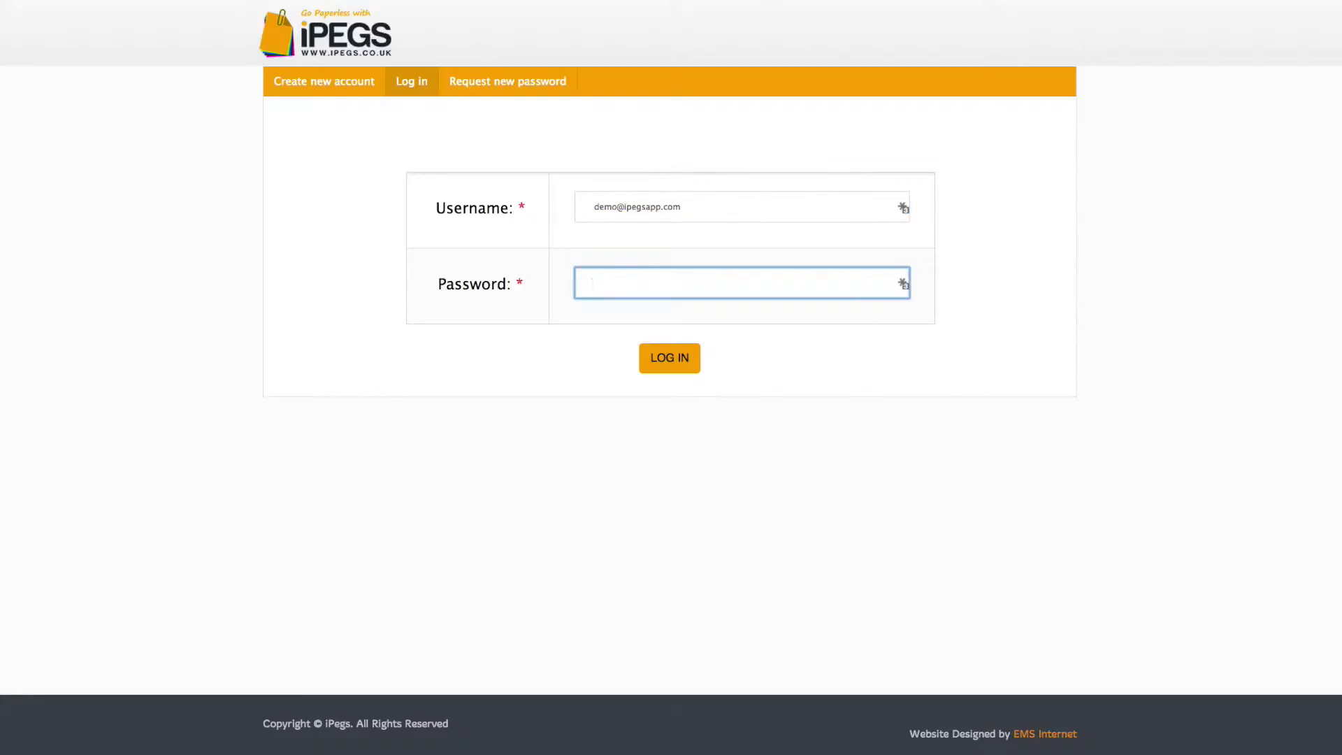
pyautogui.write('***')
pyautogui.click(670, 358)
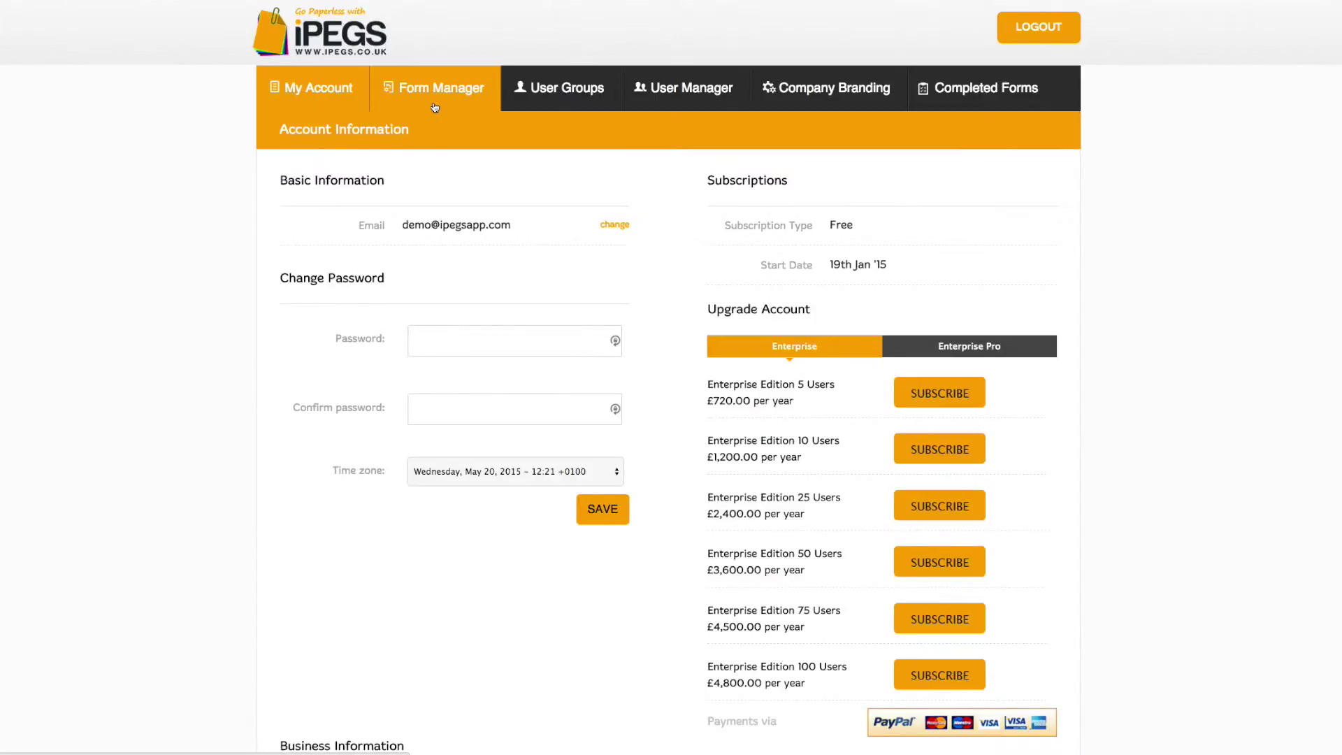
# From Form Manager, open the Test form's actions and launch its Form Builder
pyautogui.click(434, 95)
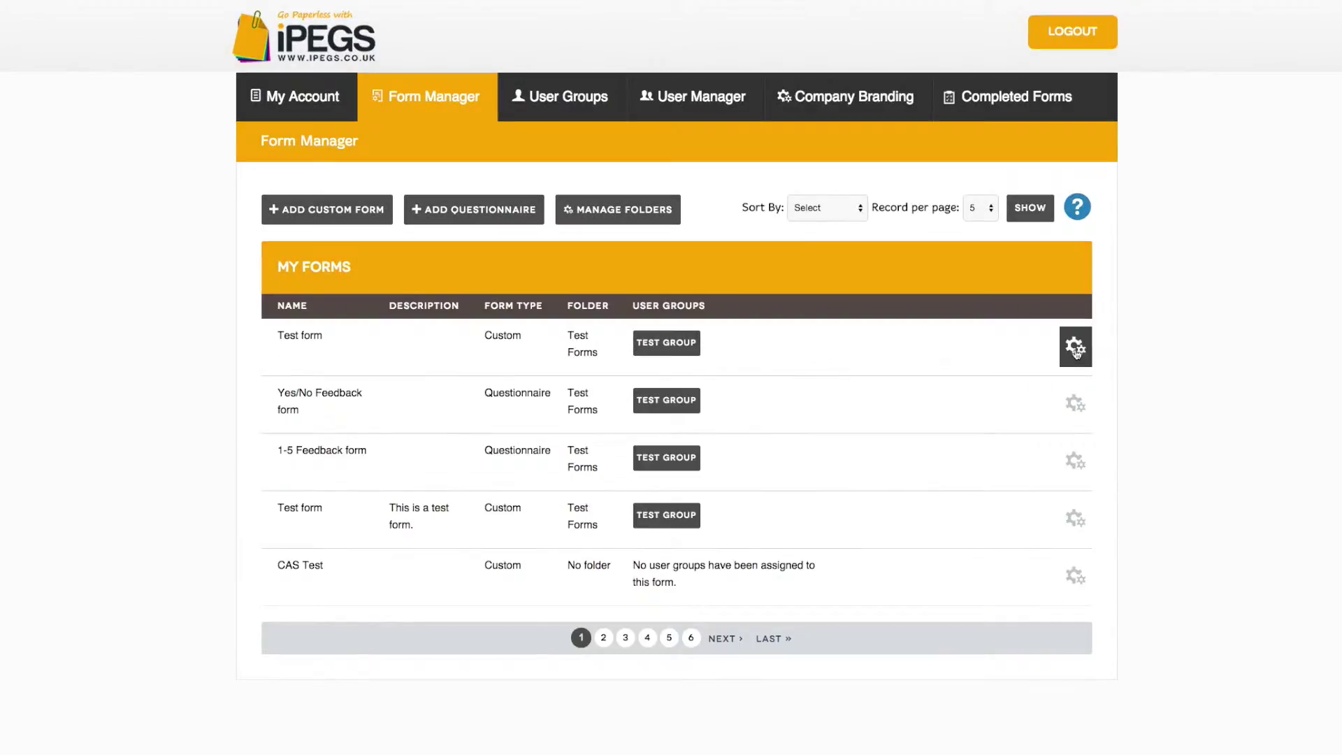
pyautogui.click(1077, 349)
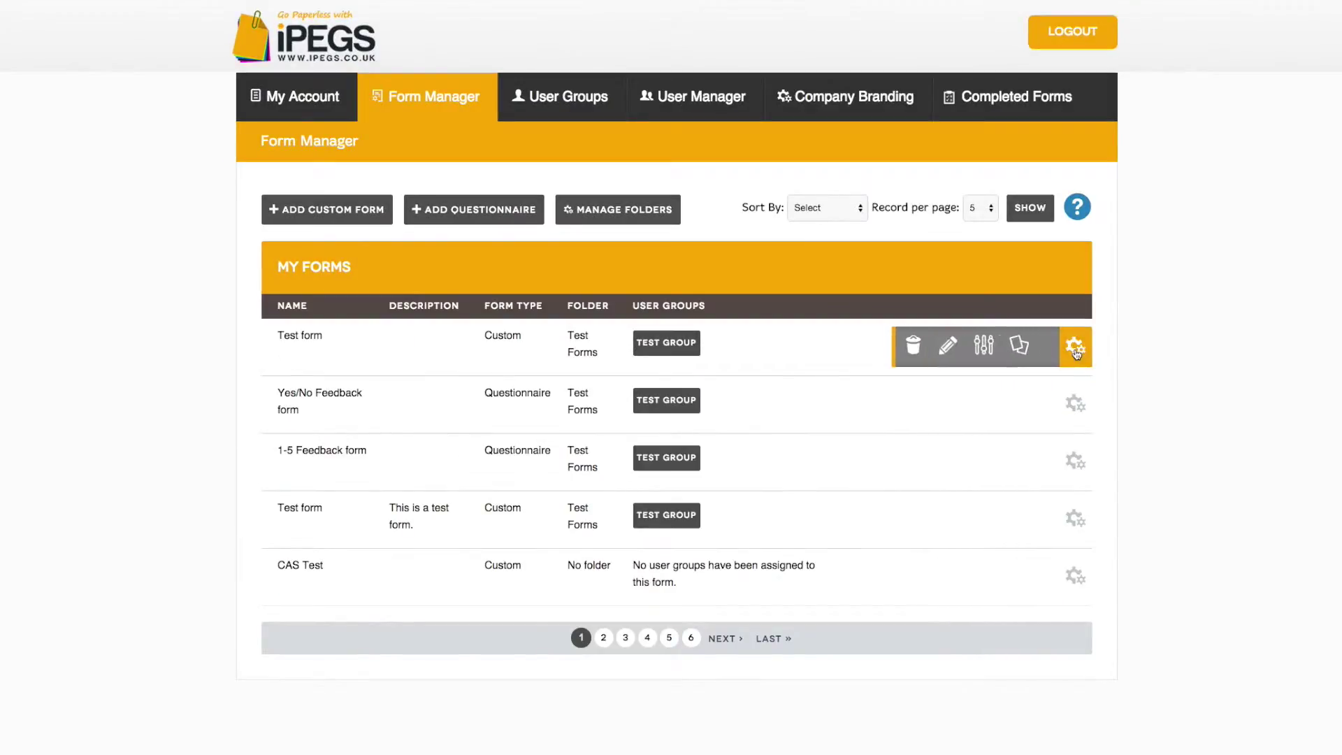
pyautogui.click(968, 348)
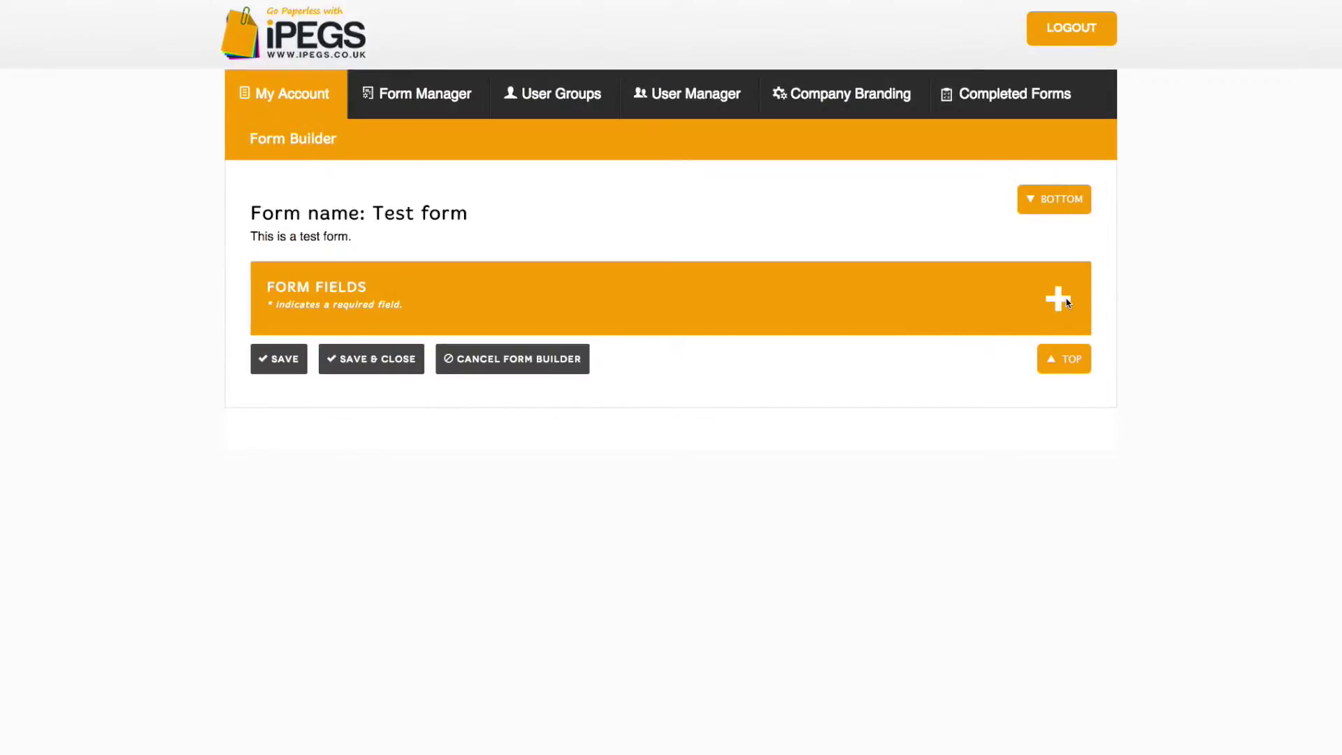
# Add a new form field with input type Checkboxes and begin naming it
pyautogui.click(1058, 300)
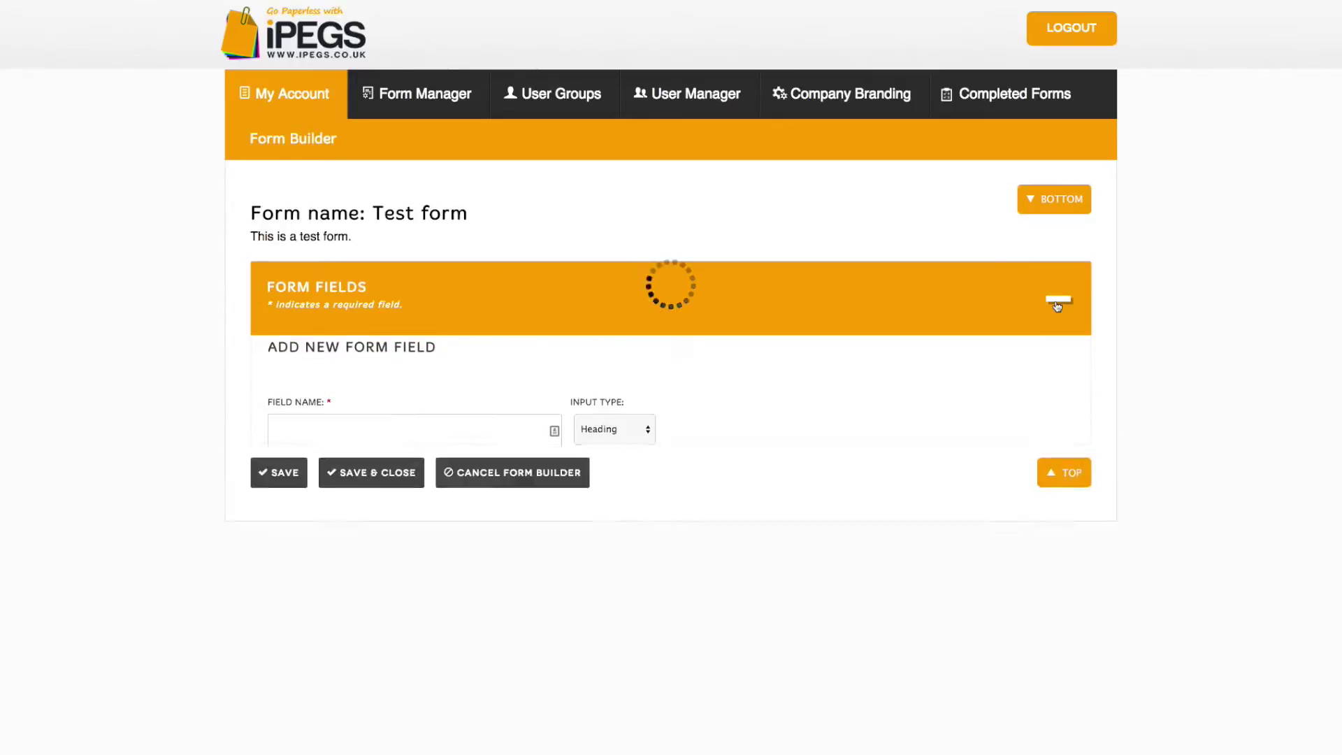
pyautogui.click(615, 445)
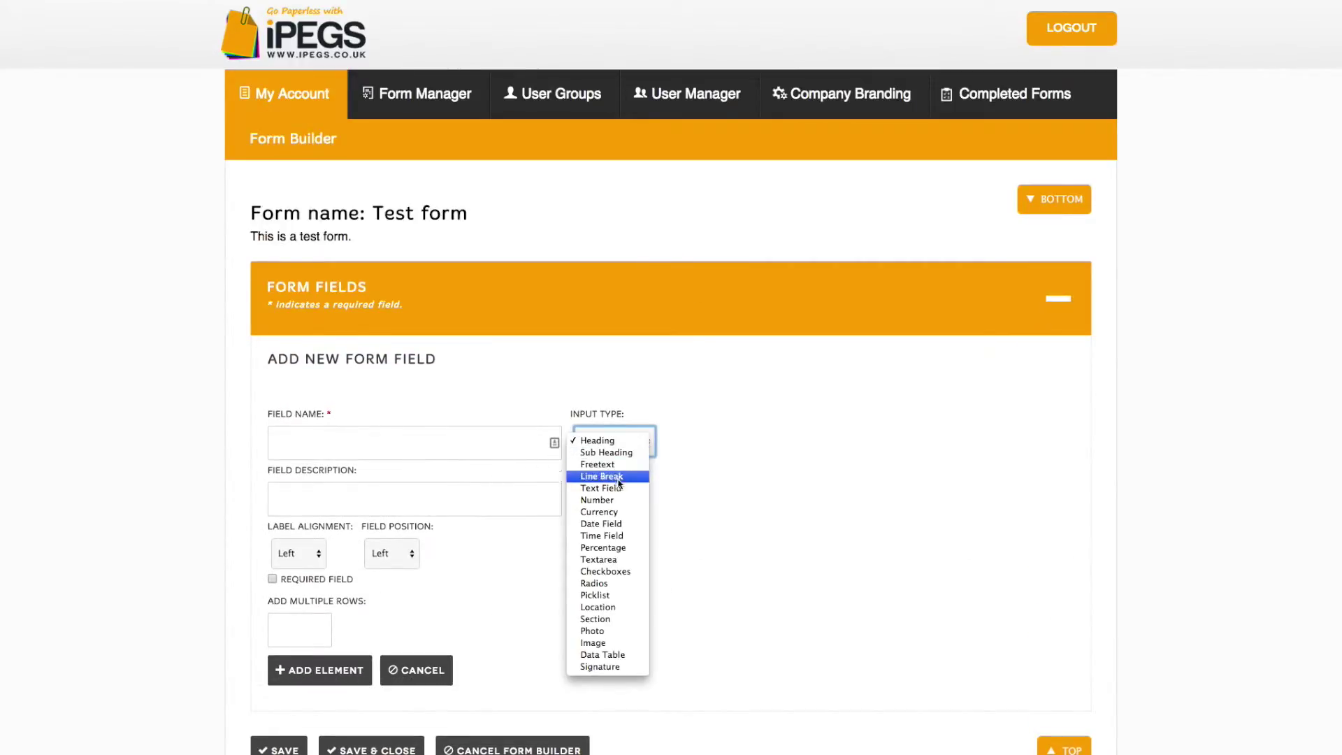
pyautogui.click(639, 572)
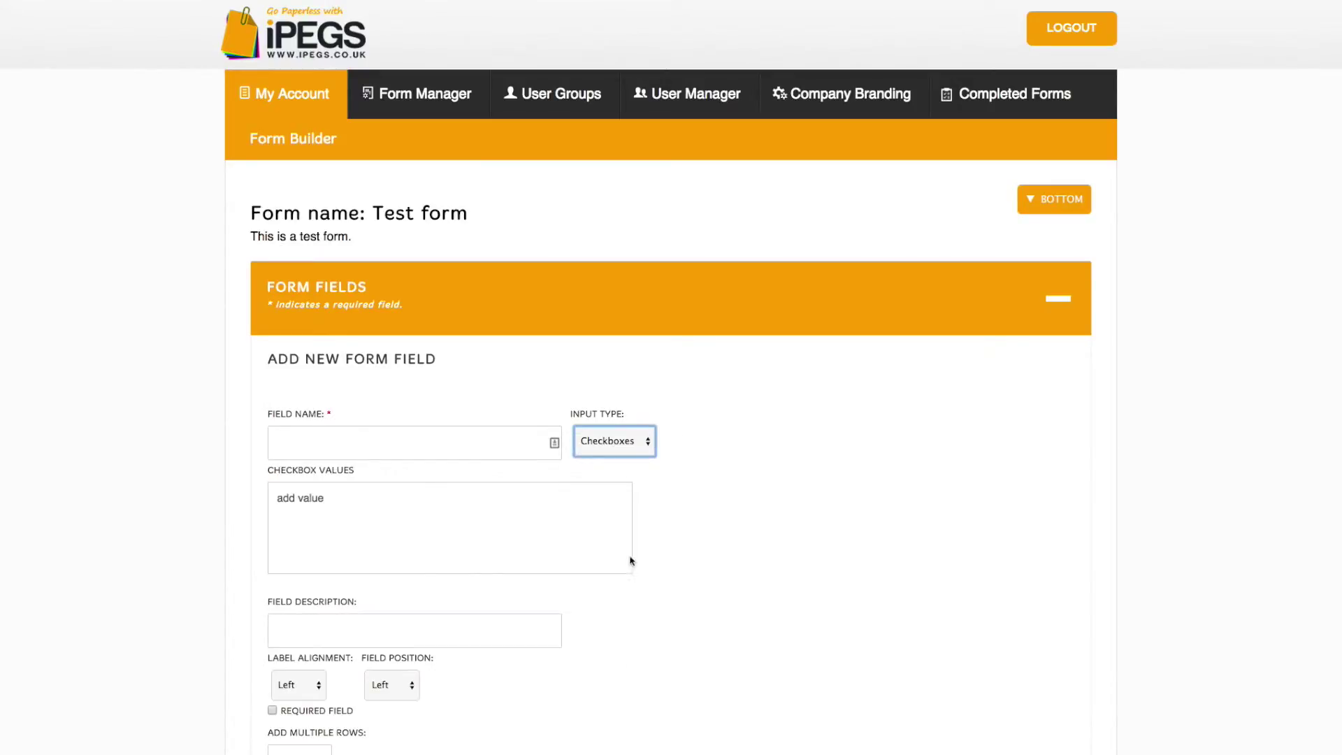
pyautogui.click(337, 438)
pyautogui.write('Check box')
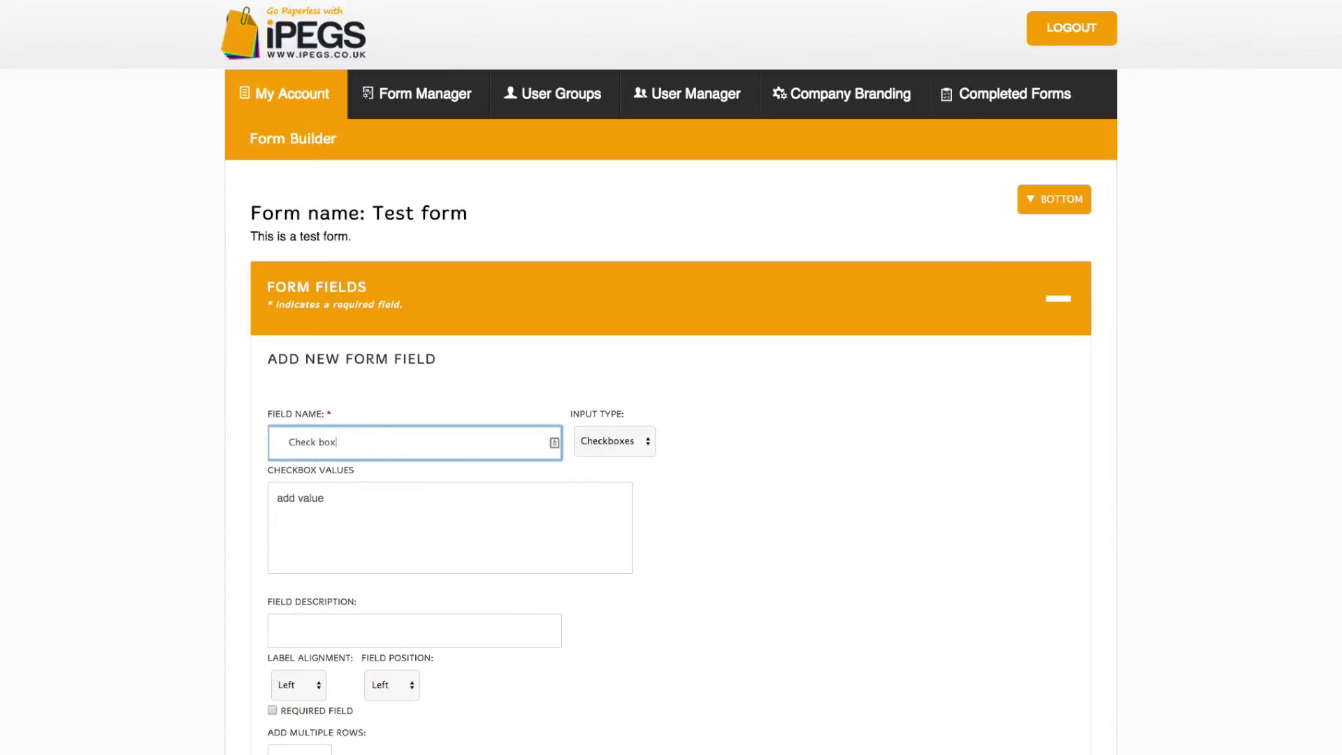
# Enter the checkbox values Checkbox 1, Check box 2 and Check box 3 as tags
pyautogui.click(301, 502)
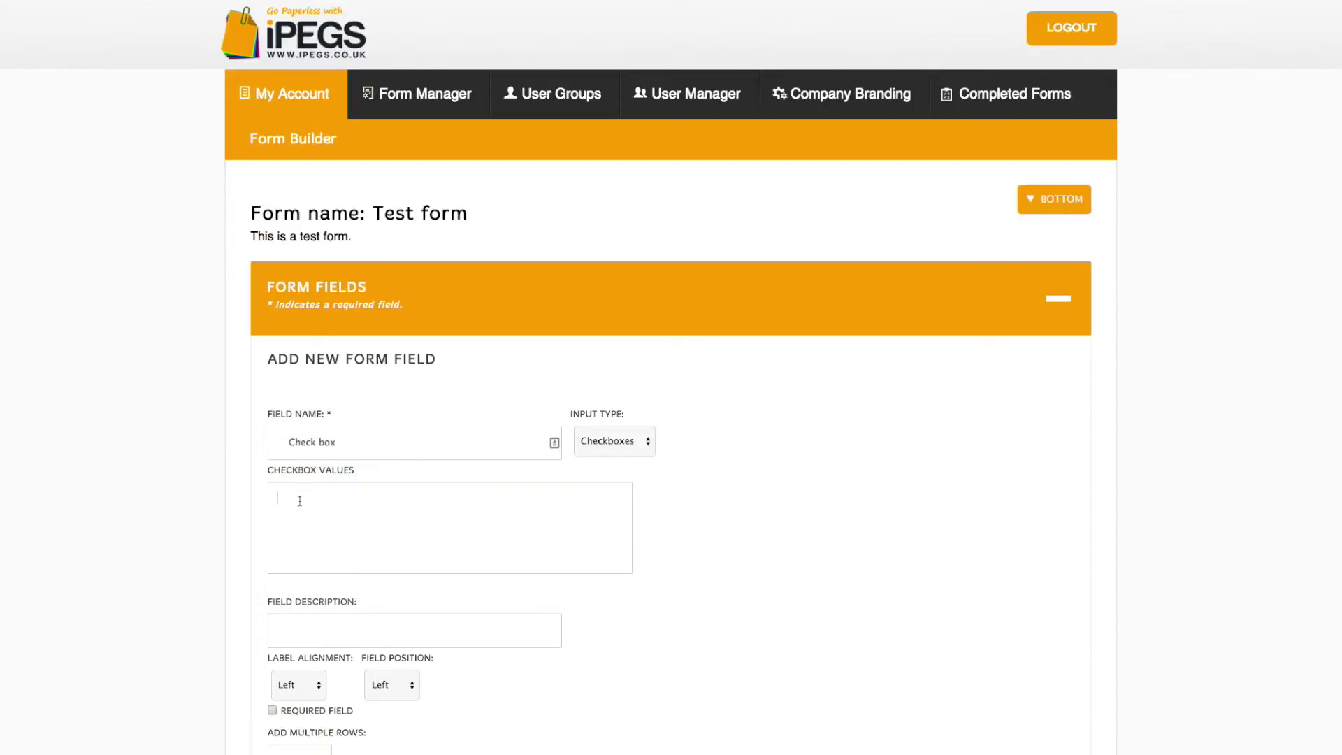
pyautogui.write('Check')
pyautogui.write('box 1')
pyautogui.press('Return')
pyautogui.write('Check bo')
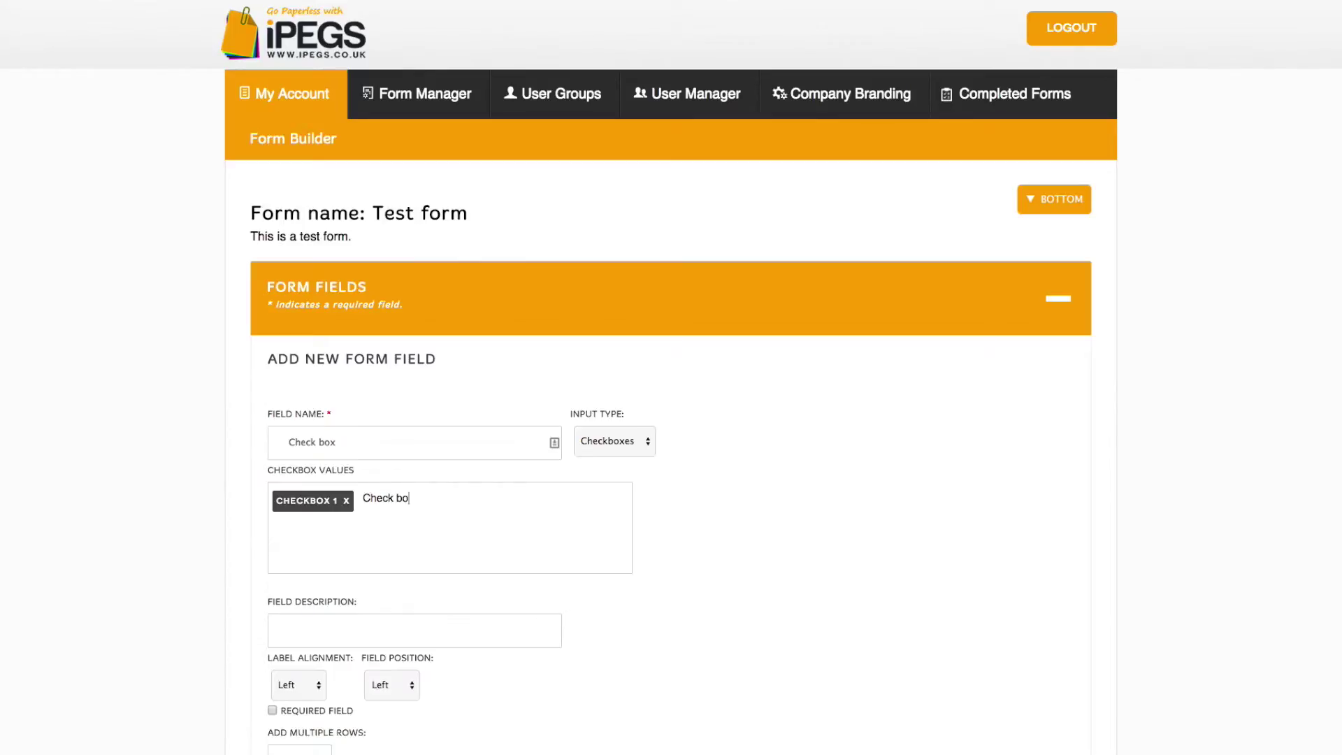
pyautogui.write('x 2')
pyautogui.press('Return')
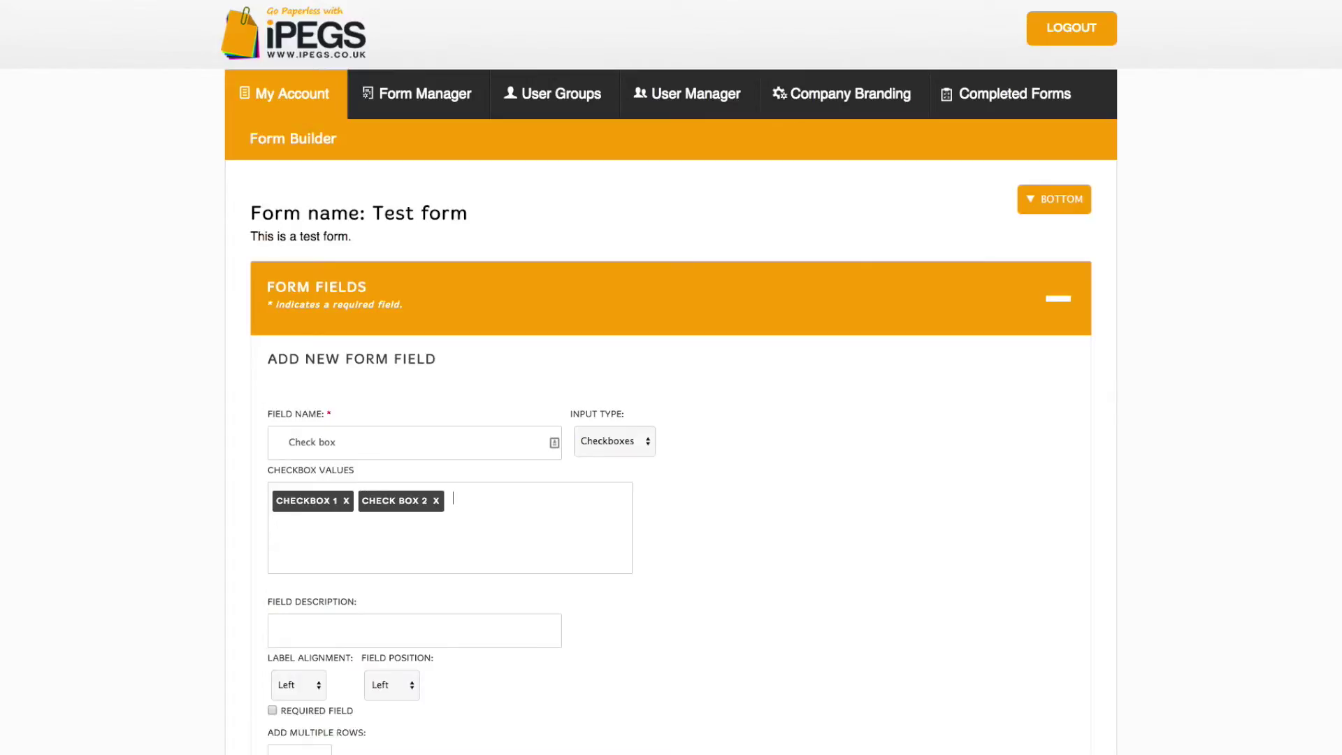
pyautogui.write('Check ')
pyautogui.write('box ')
pyautogui.write('3')
pyautogui.press('Return')
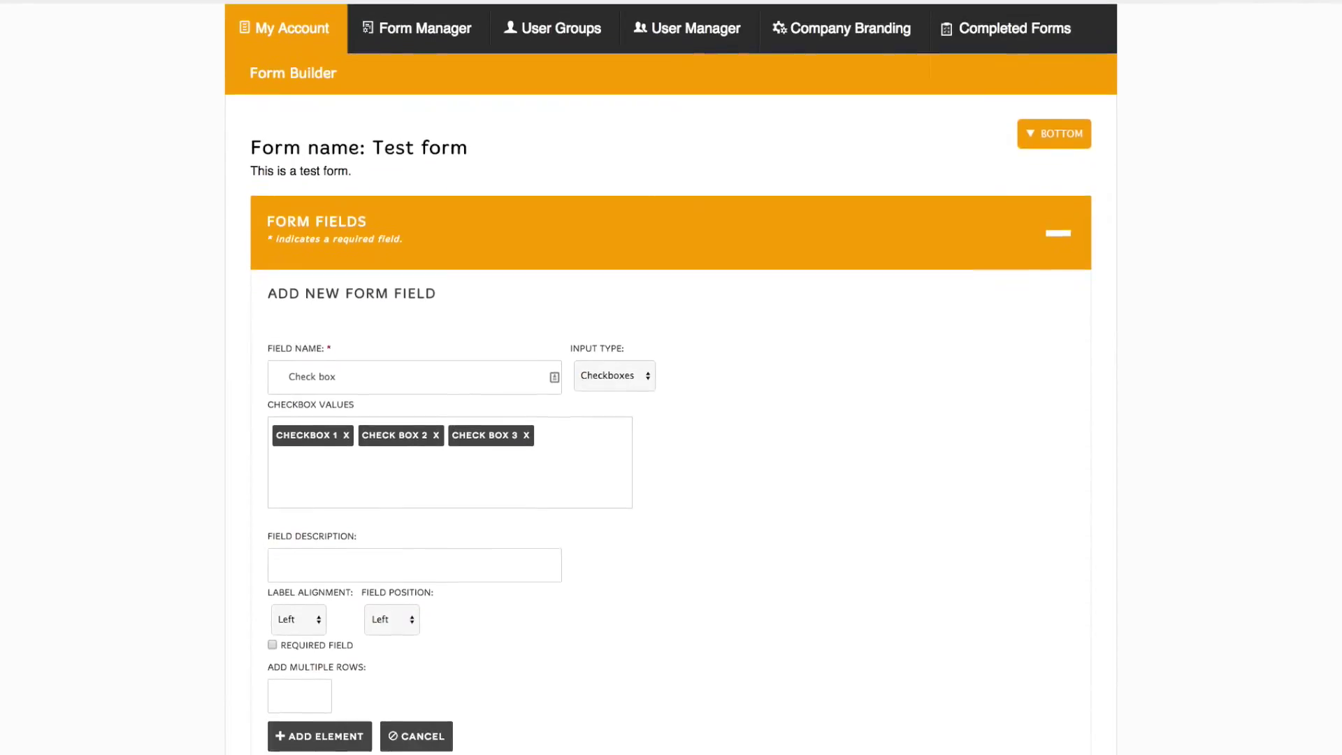
pyautogui.scroll(-3, 671, 420)
# Start the field description and keep label alignment and field position at Left
pyautogui.click(322, 487)
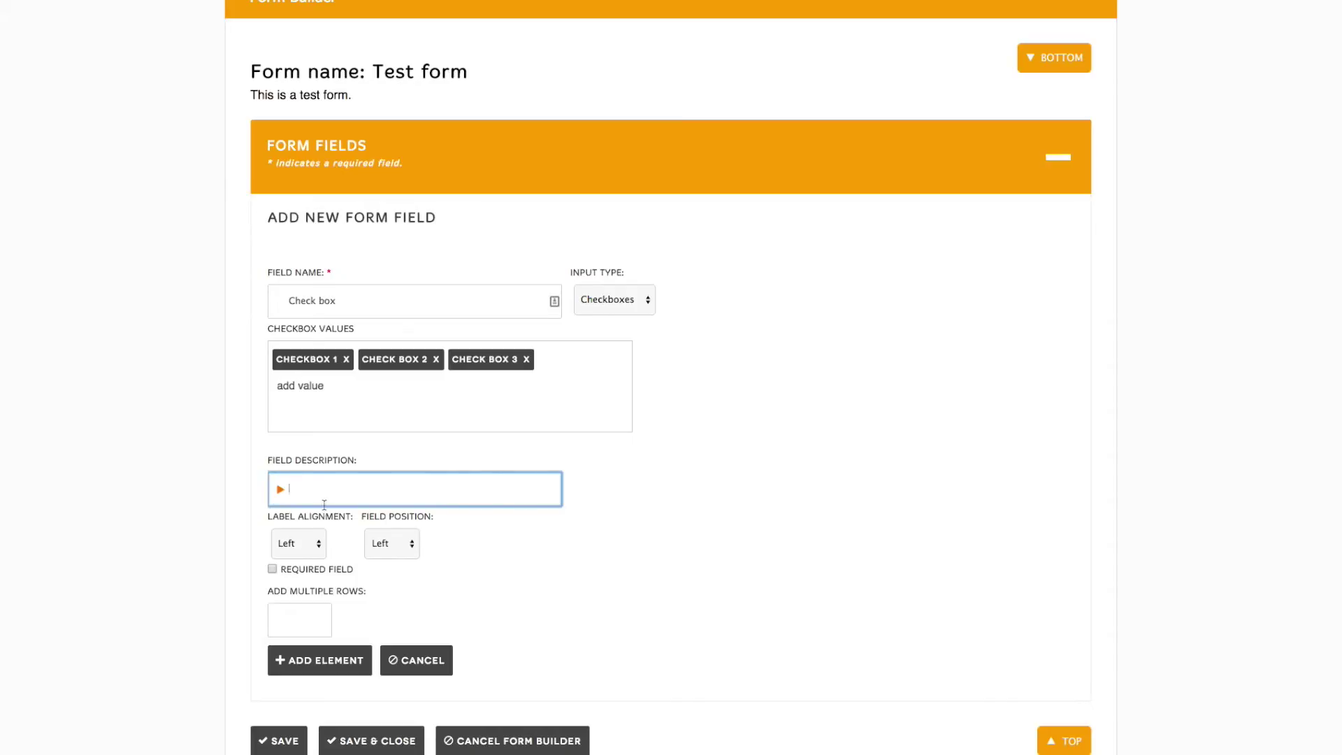
pyautogui.click(317, 543)
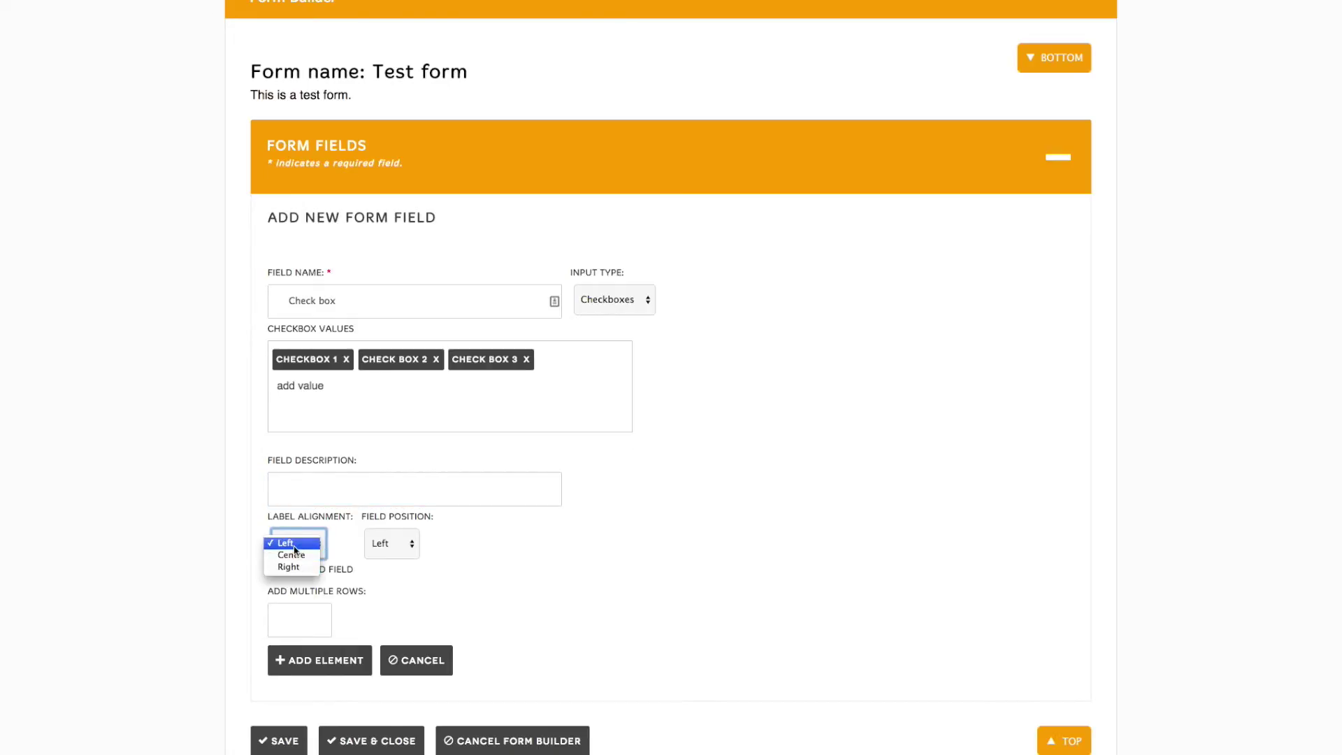
pyautogui.click(295, 546)
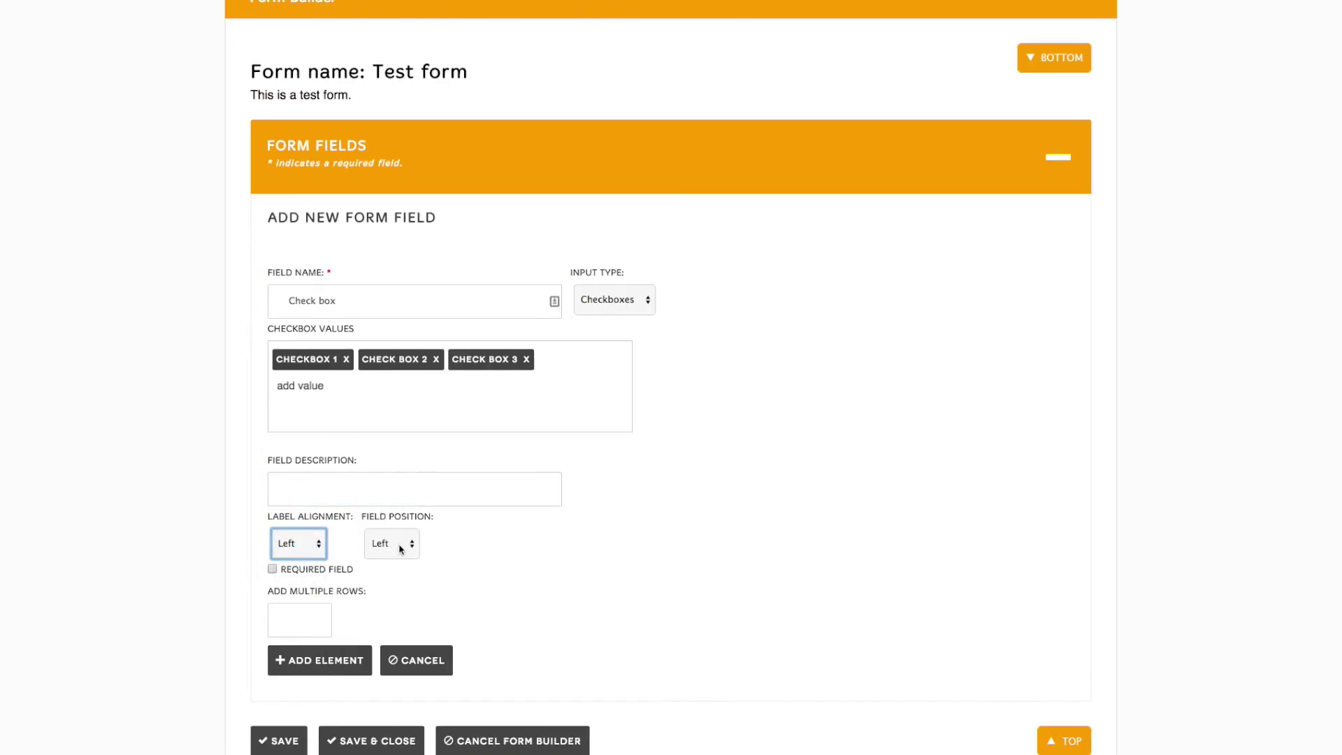
pyautogui.click(401, 546)
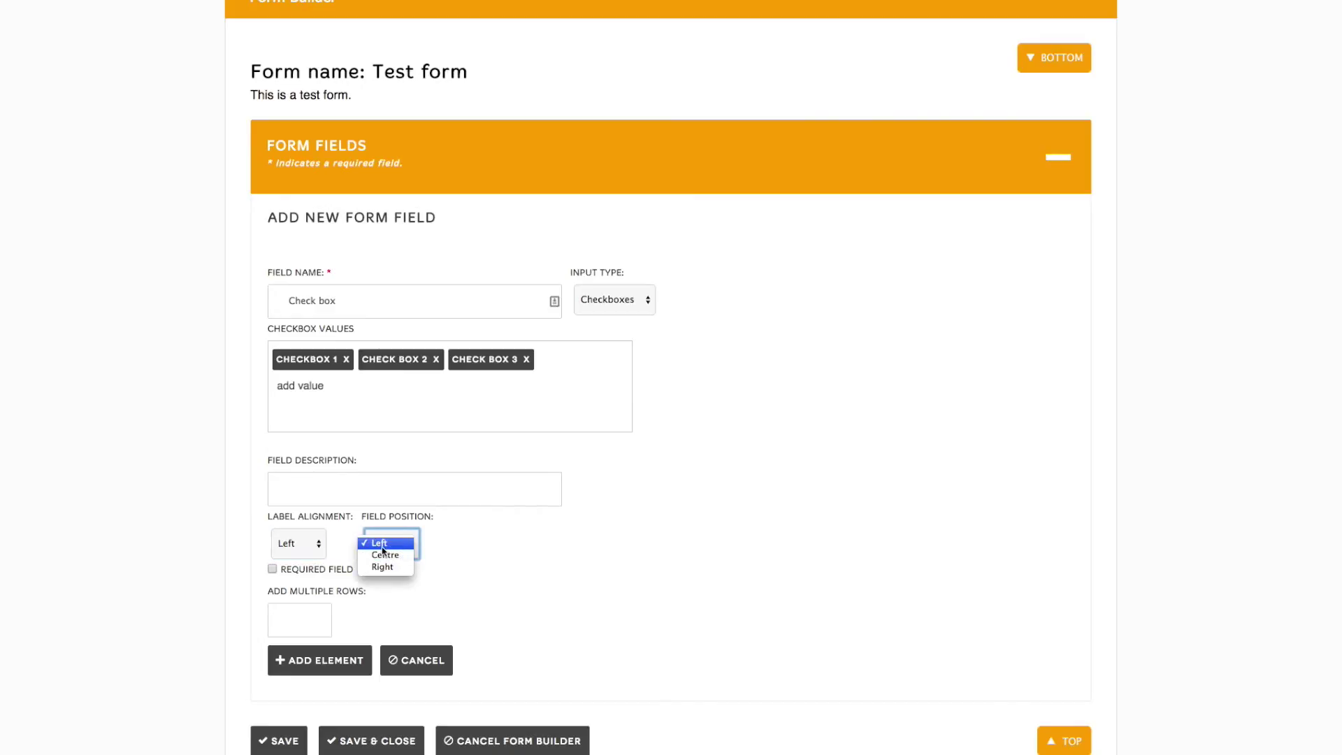
pyautogui.click(382, 544)
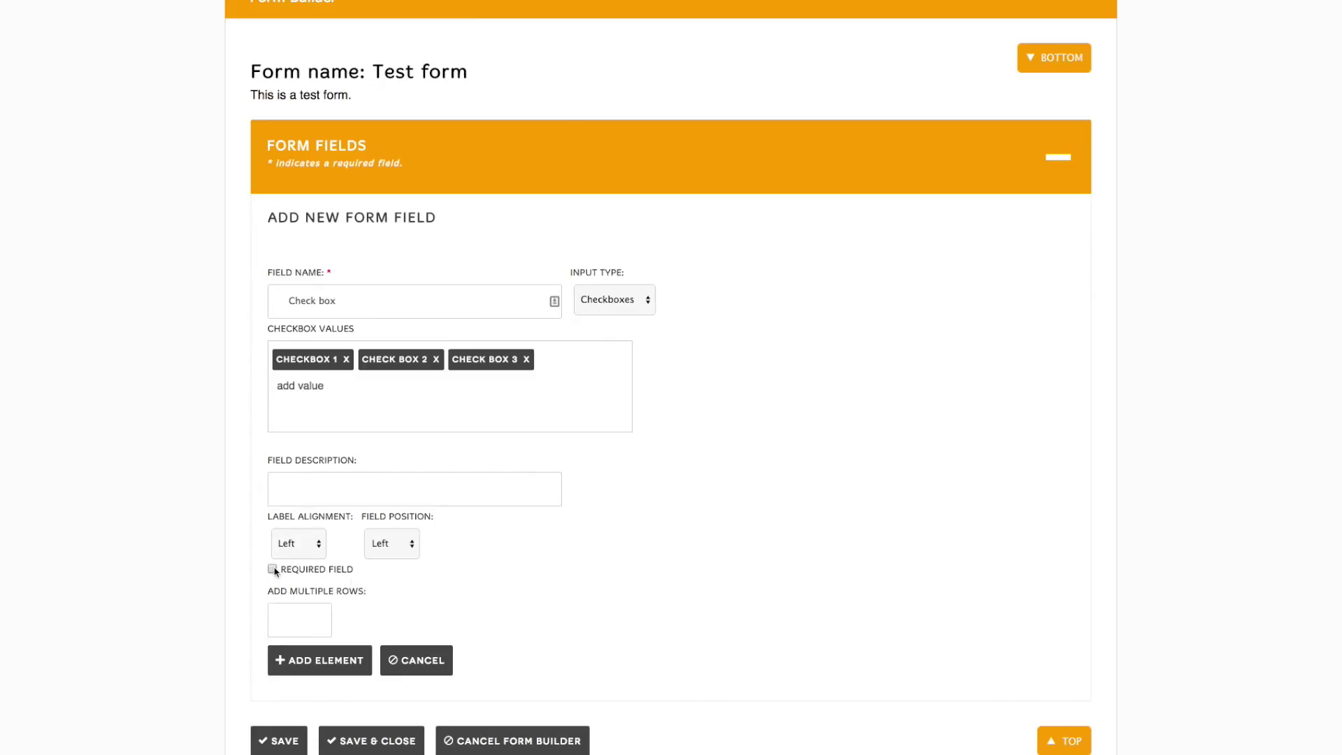
# Look at the rows setting, then add the Check box element to the form
pyautogui.click(293, 613)
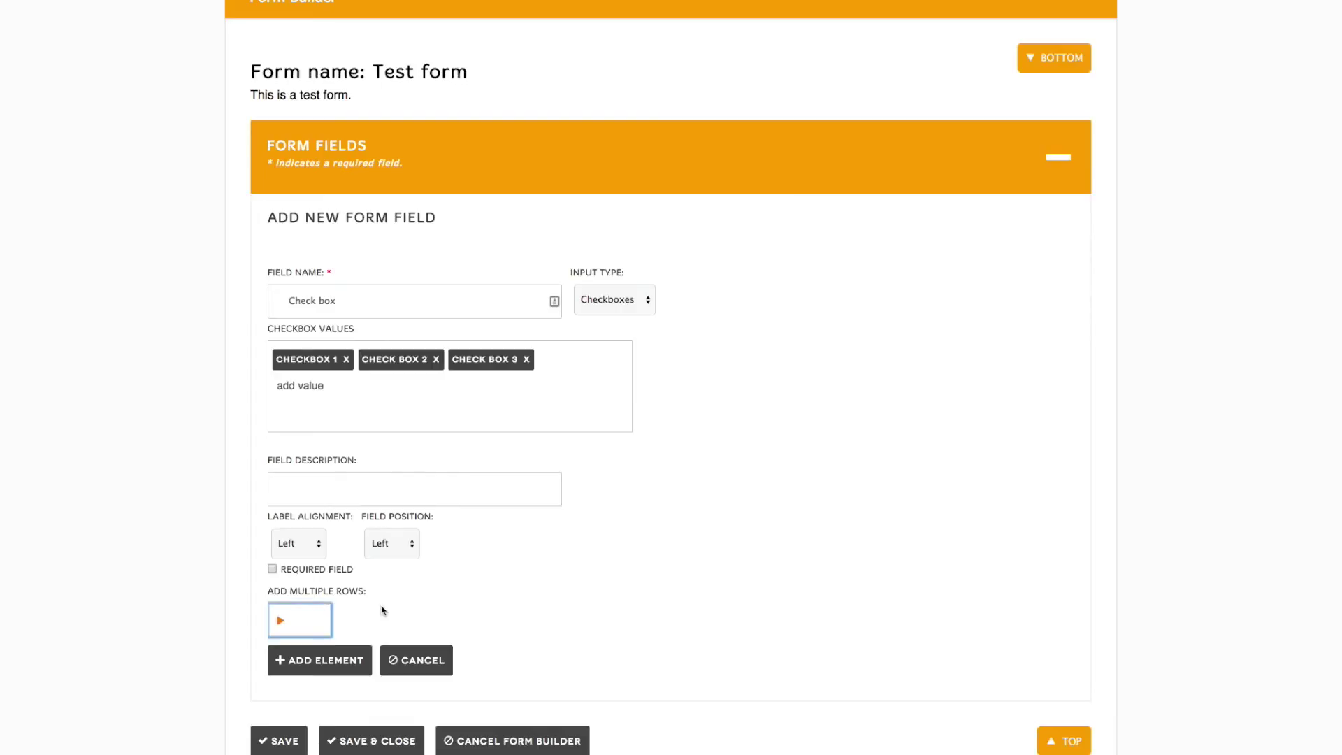
pyautogui.click(338, 619)
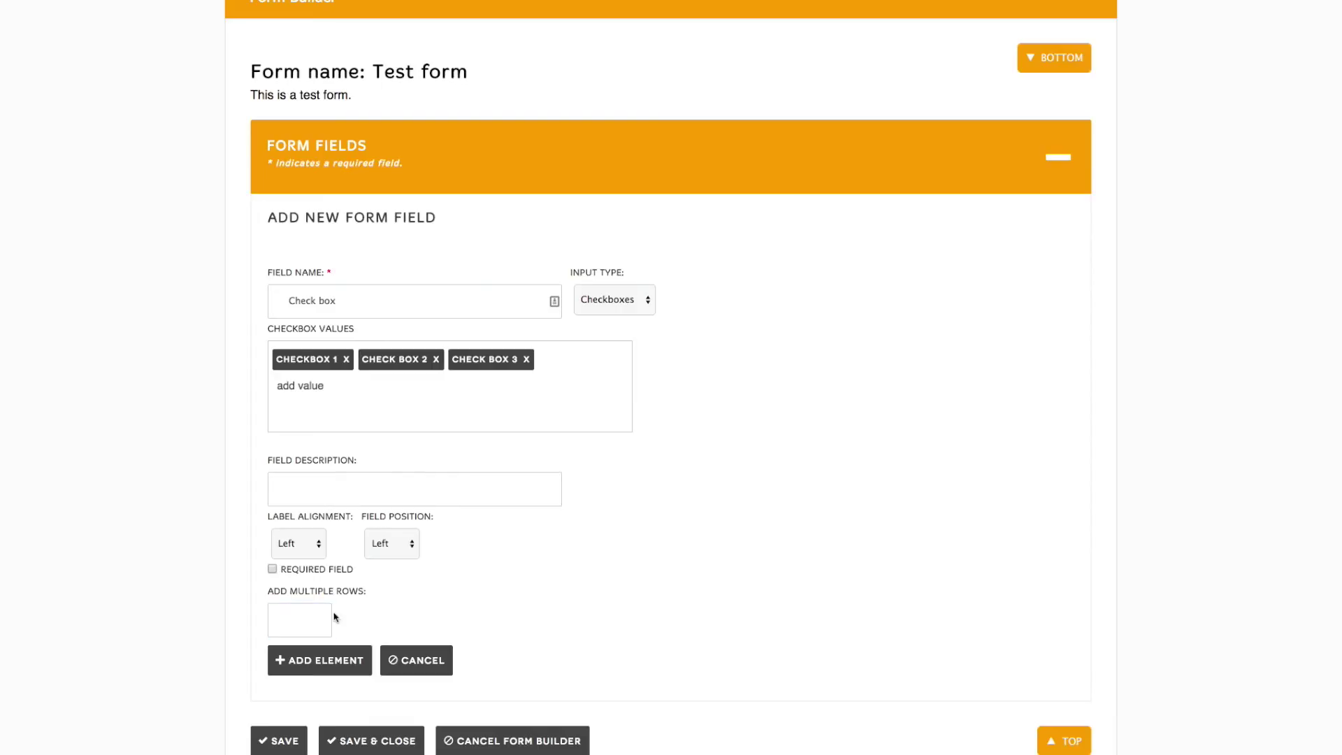
pyautogui.click(321, 661)
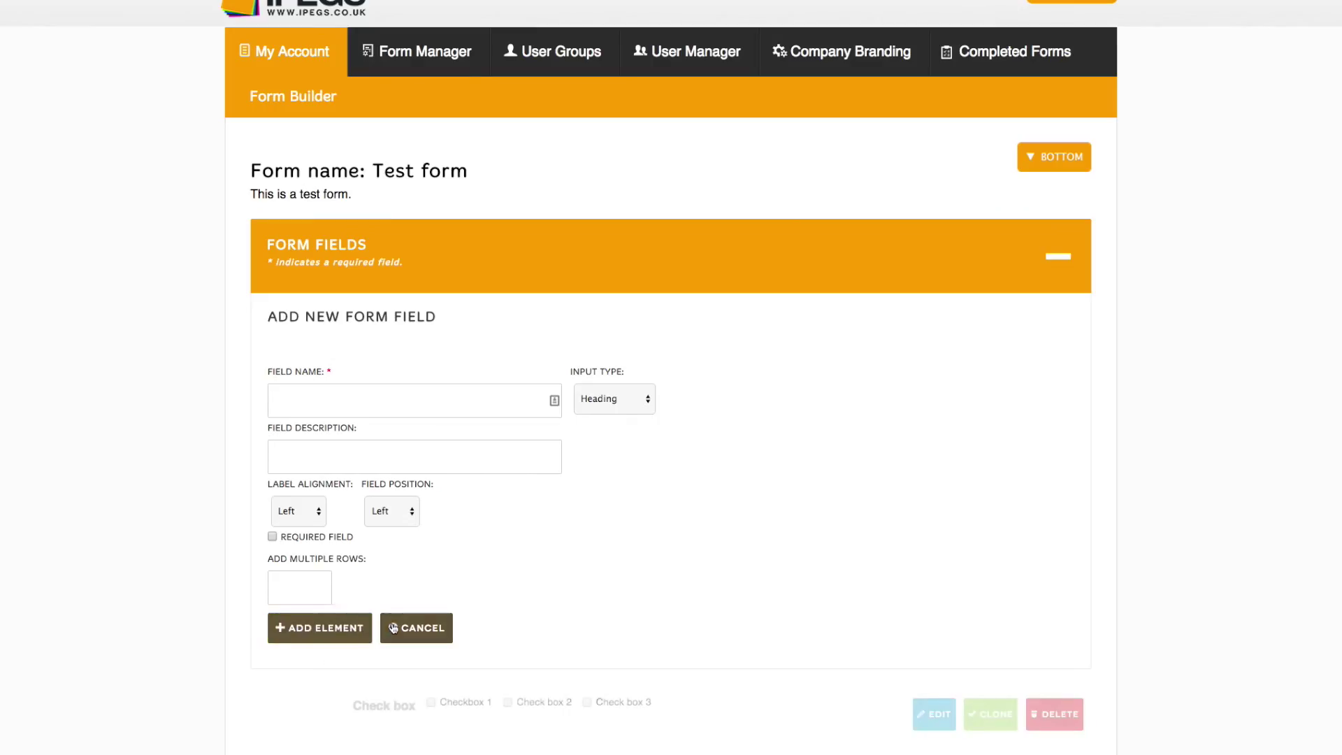